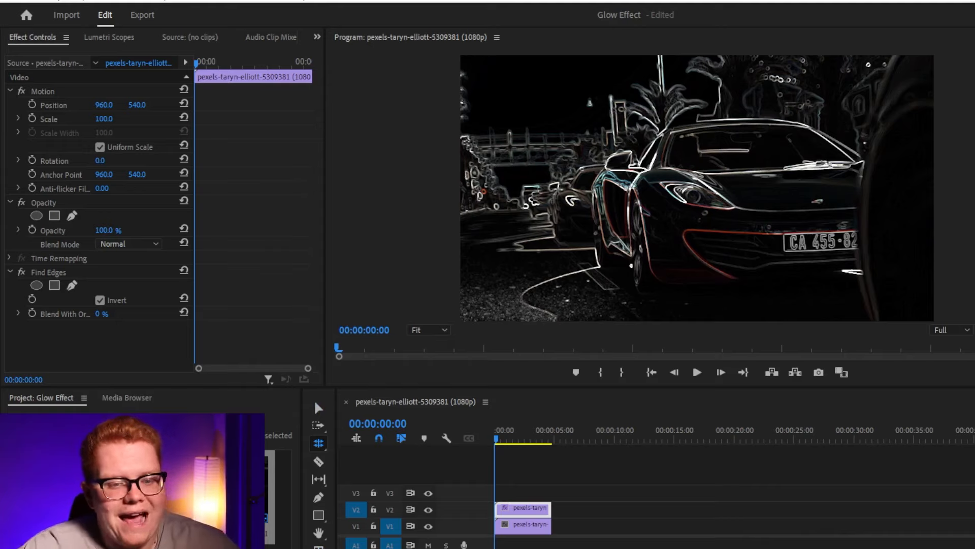
# Apply the Tint and Lumetri Color effects to the car clip on track V2.
pyautogui.moveTo(684, 320); pyautogui.dragTo(518, 508)
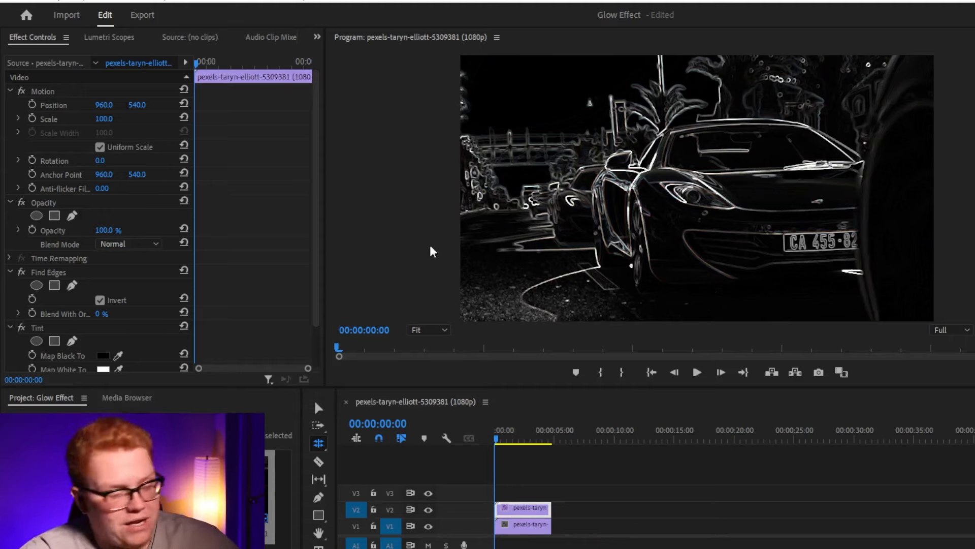
pyautogui.scroll(-2, 202, 309)
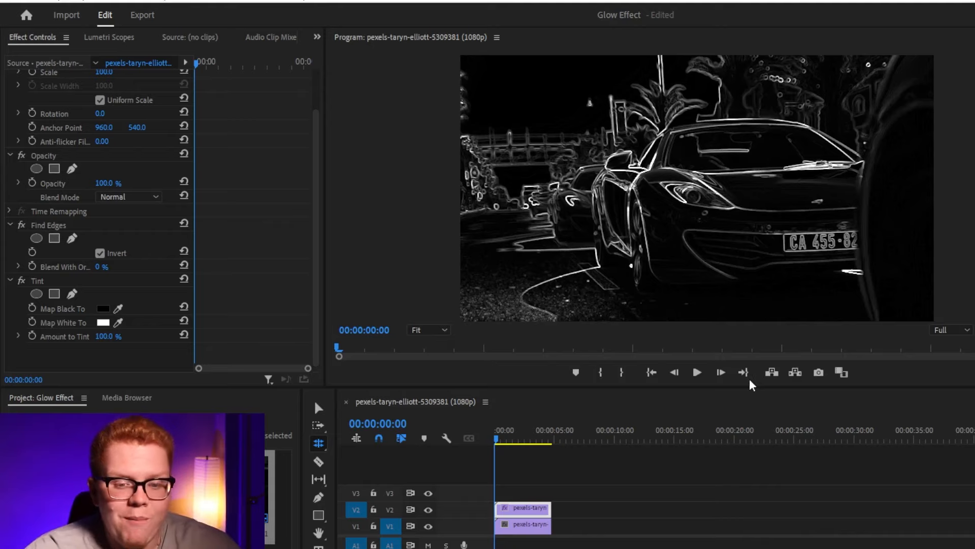
pyautogui.moveTo(751, 381); pyautogui.dragTo(524, 507)
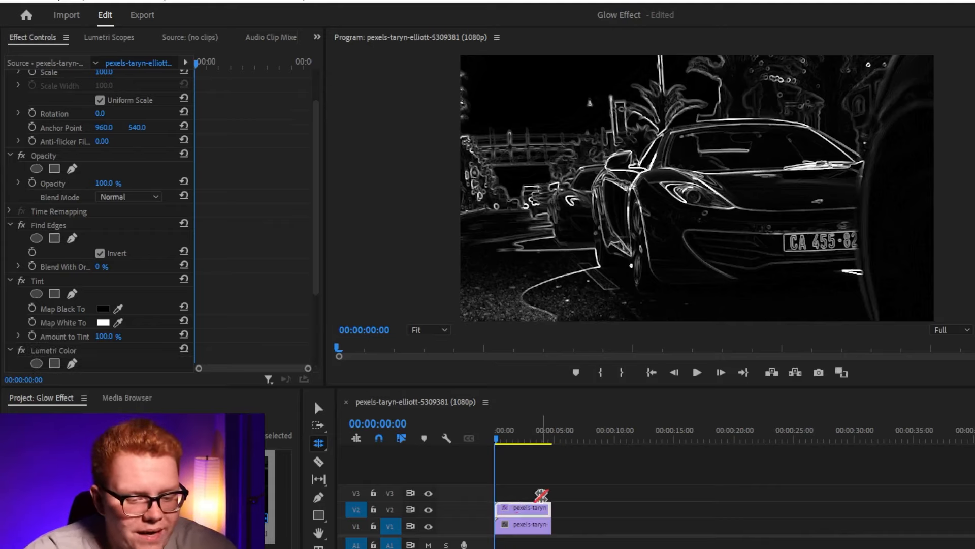
pyautogui.press('space')
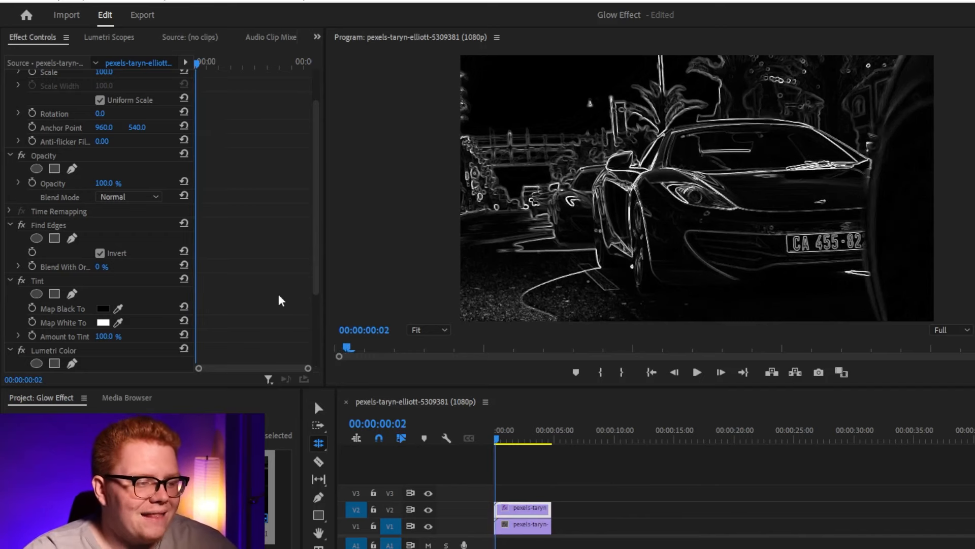
# Raise the edge contrast with Lumetri Color's RGB curve by moving its white point and black point inward along the curve's edges.
pyautogui.scroll(-5, 279, 296)
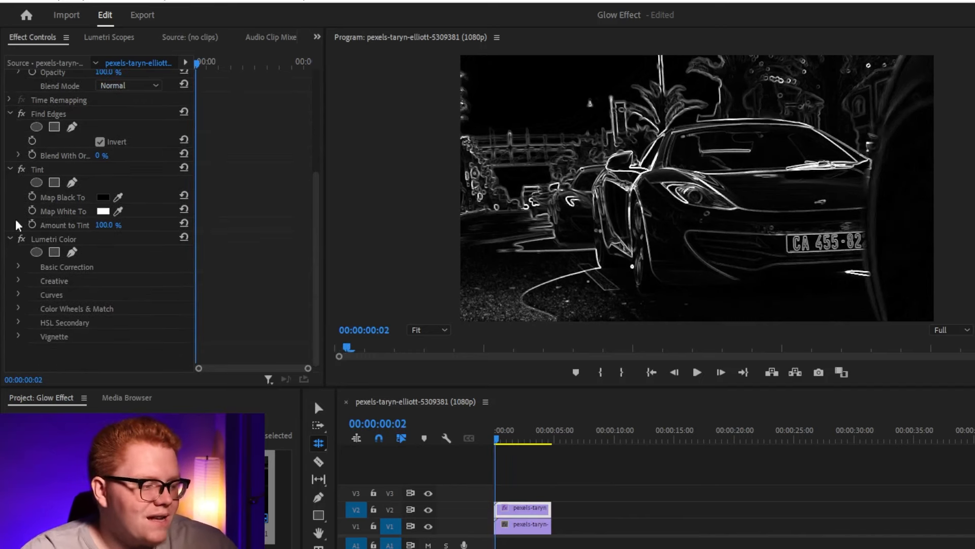
pyautogui.click(20, 294)
pyautogui.scroll(-6, 37, 283)
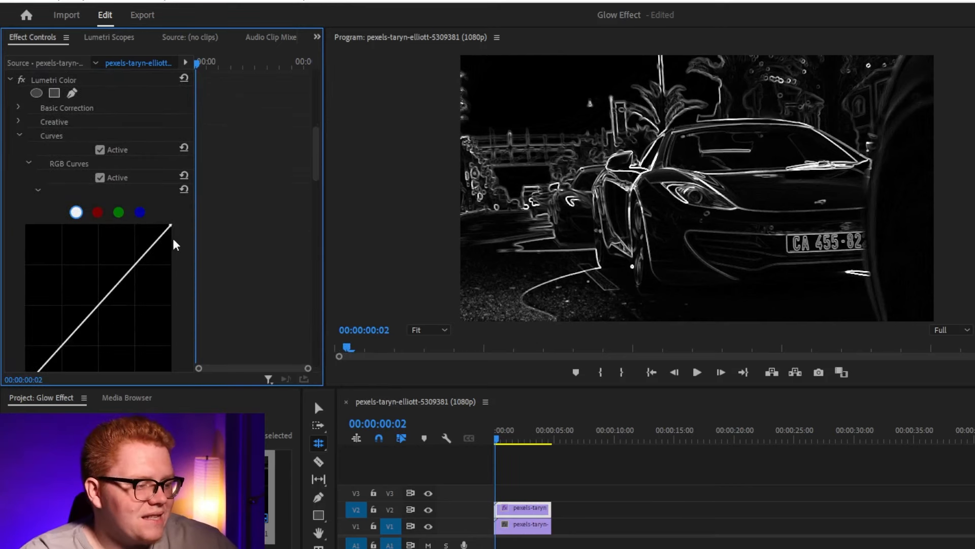
pyautogui.moveTo(168, 223); pyautogui.dragTo(132, 224)
pyautogui.scroll(-2, 29, 297)
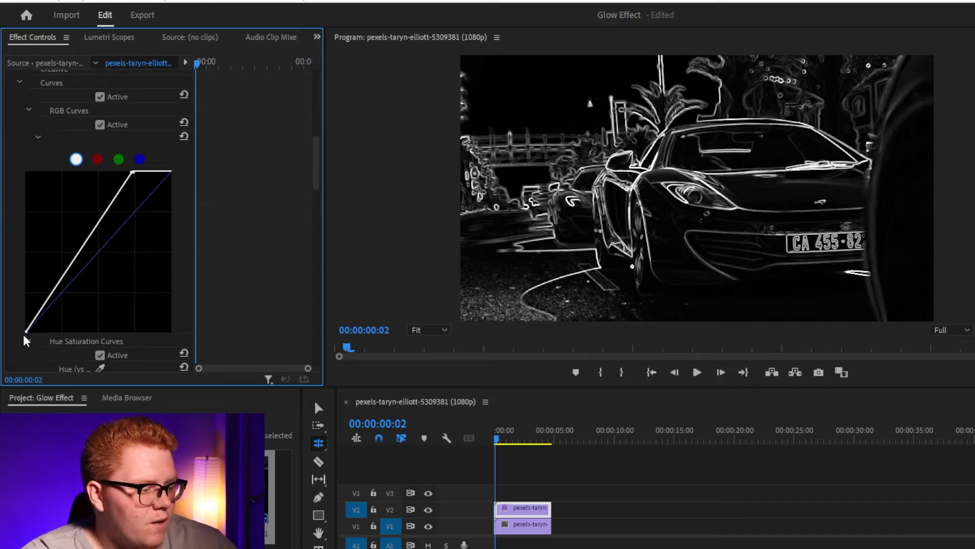
pyautogui.moveTo(25, 331); pyautogui.dragTo(53, 333)
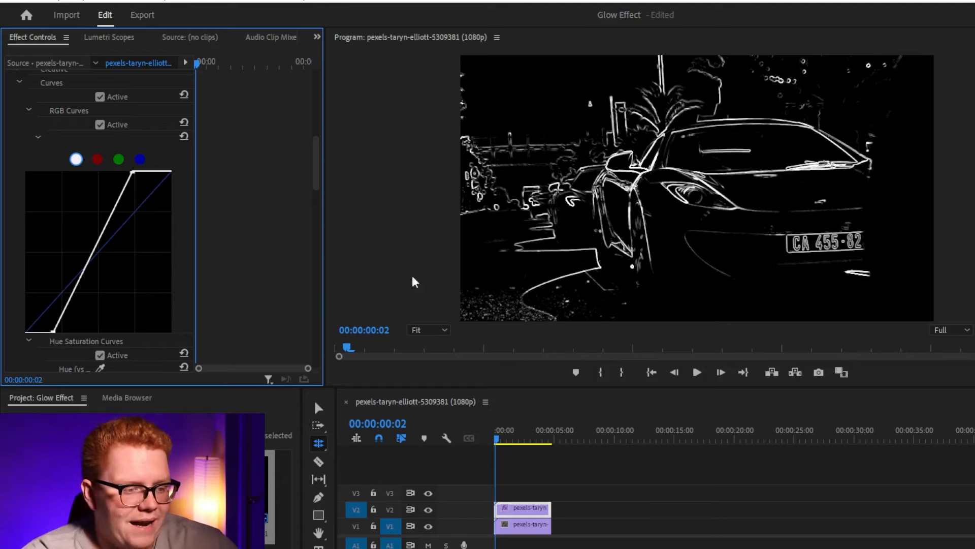
pyautogui.scroll(-1, 275, 292)
pyautogui.scroll(3, 279, 284)
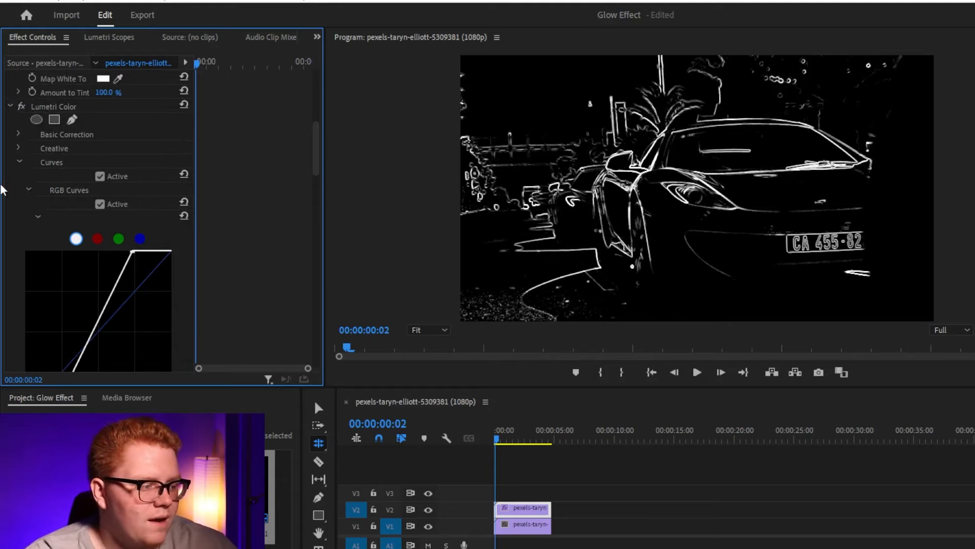
pyautogui.click(23, 161)
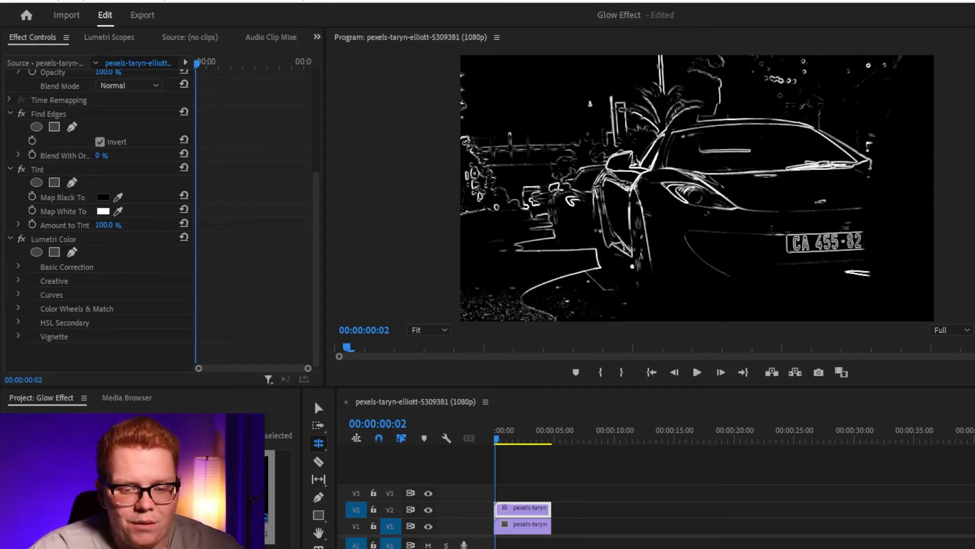
# Apply Gaussian Blur to the V2 clip and set its Blurriness to 5.
pyautogui.moveTo(511, 448); pyautogui.dragTo(527, 513)
pyautogui.scroll(-3, 155, 288)
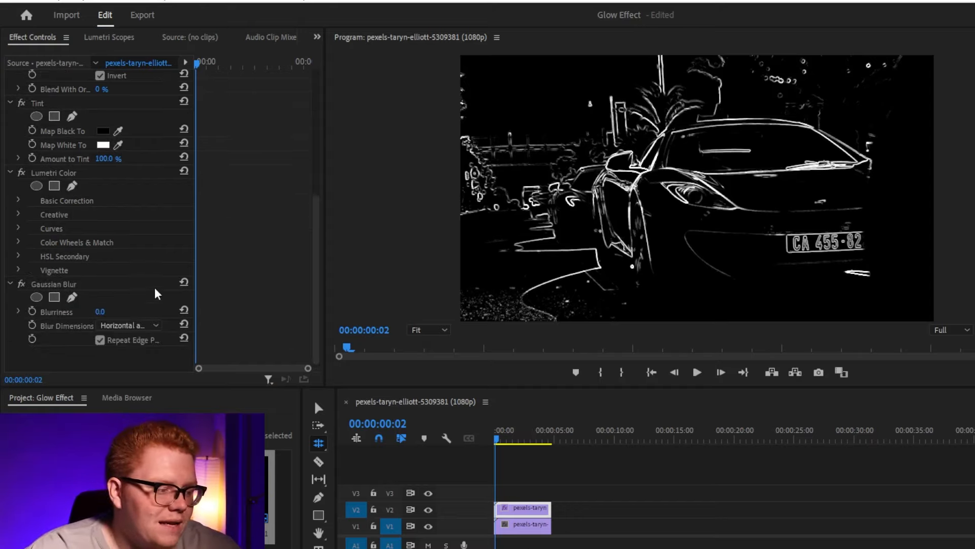
pyautogui.click(100, 312)
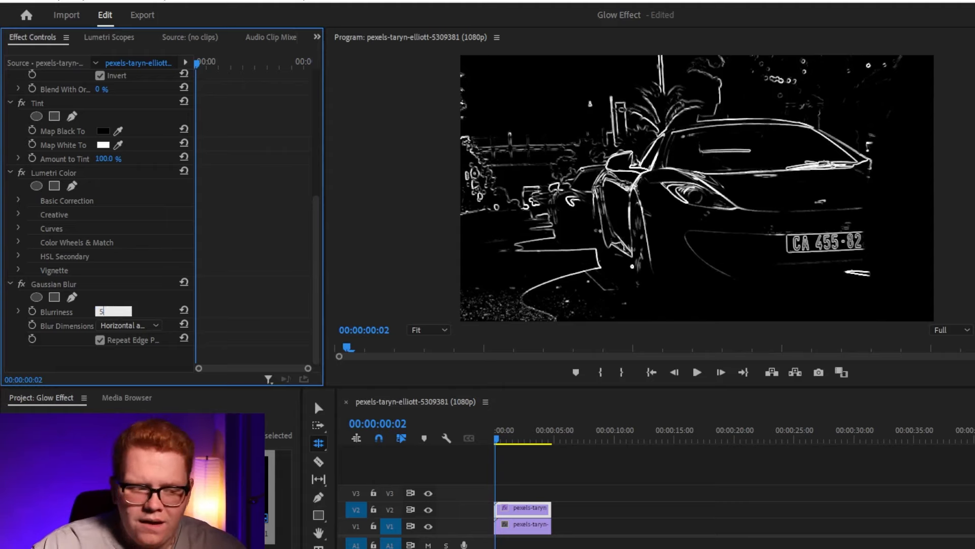
pyautogui.press('Return')
pyautogui.scroll(-1, 160, 297)
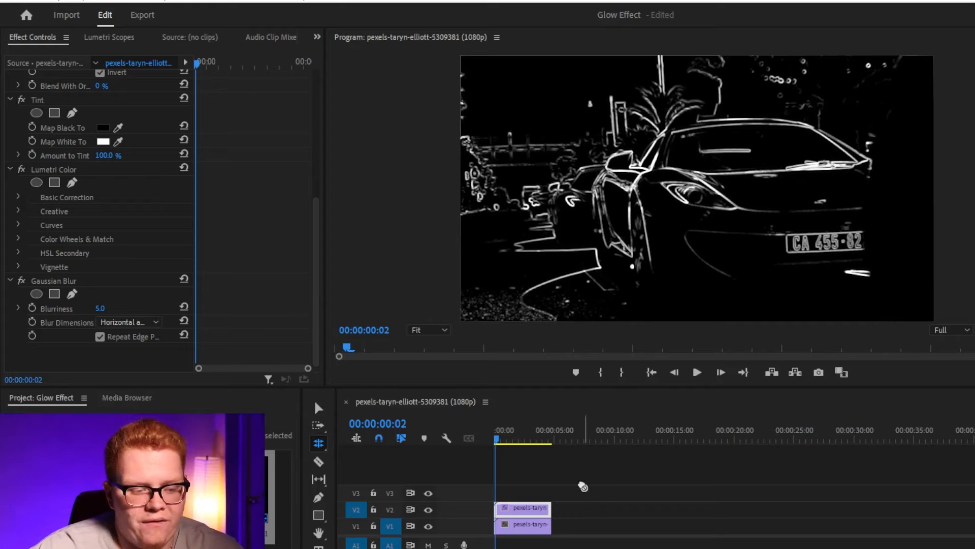
# Apply the 4-Color Gradient effect to the V2 clip and change its Color 1 to red.
pyautogui.moveTo(583, 487); pyautogui.dragTo(523, 508)
pyautogui.scroll(-5, 163, 322)
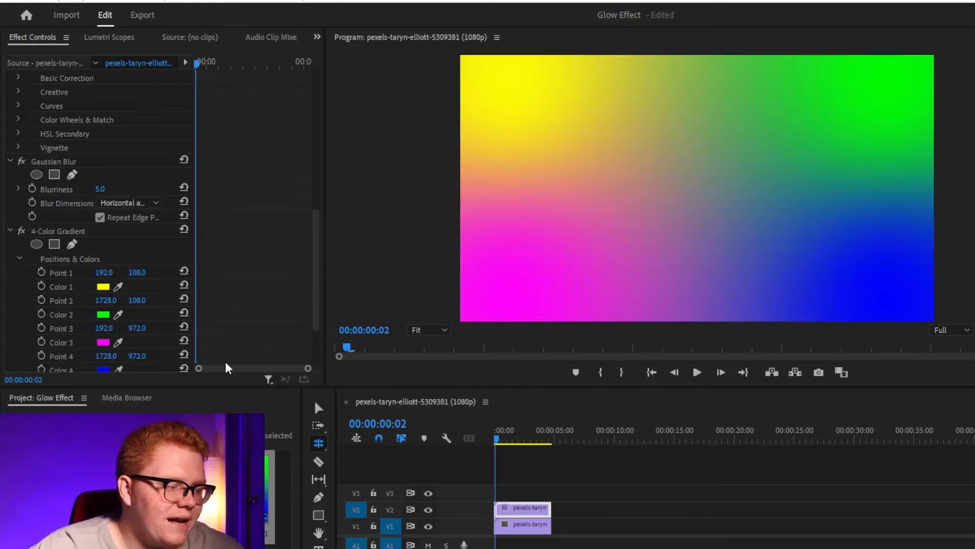
pyautogui.scroll(-3, 64, 289)
pyautogui.click(102, 220)
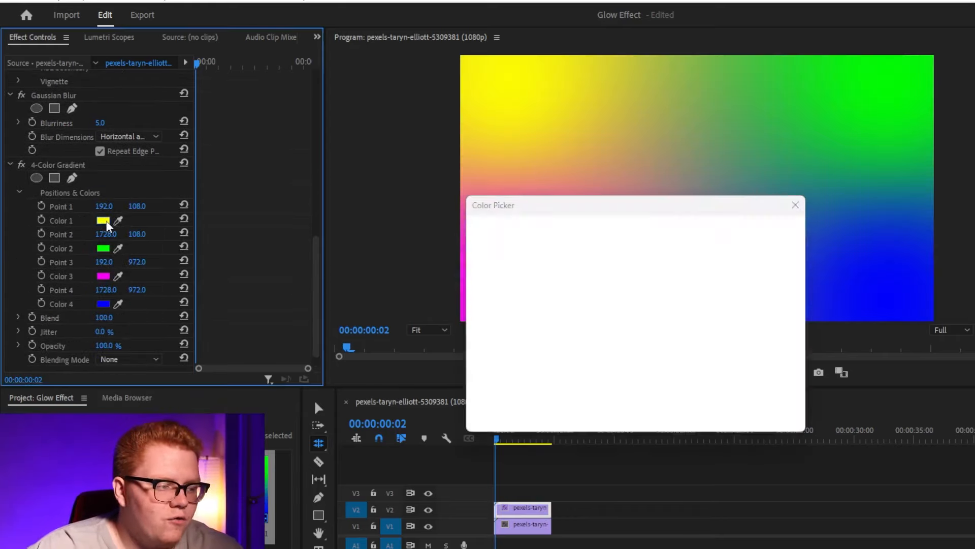
pyautogui.click(658, 404)
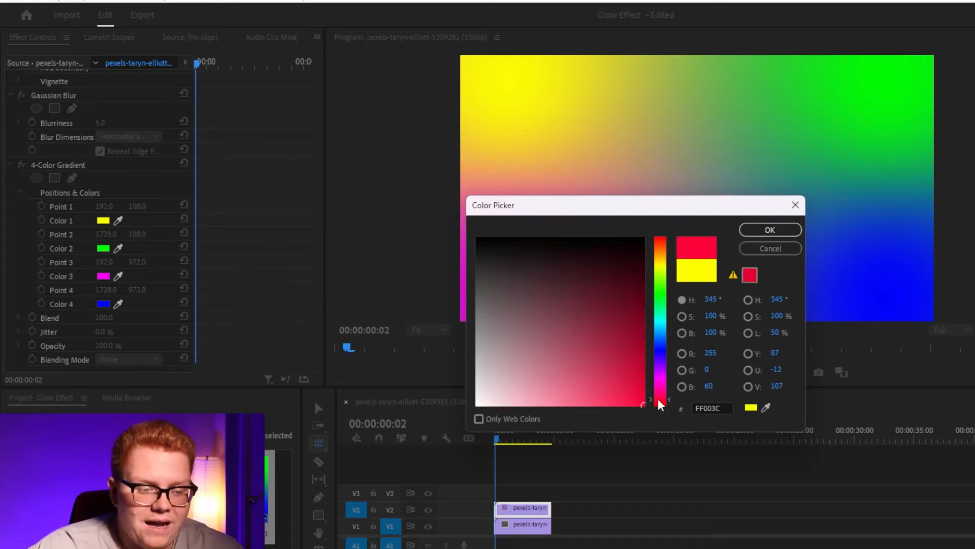
pyautogui.click(787, 229)
# Match the gradient's Color 2 and Color 3 to the red of Color 1 by sampling, and try the same for Color 4.
pyautogui.click(118, 248)
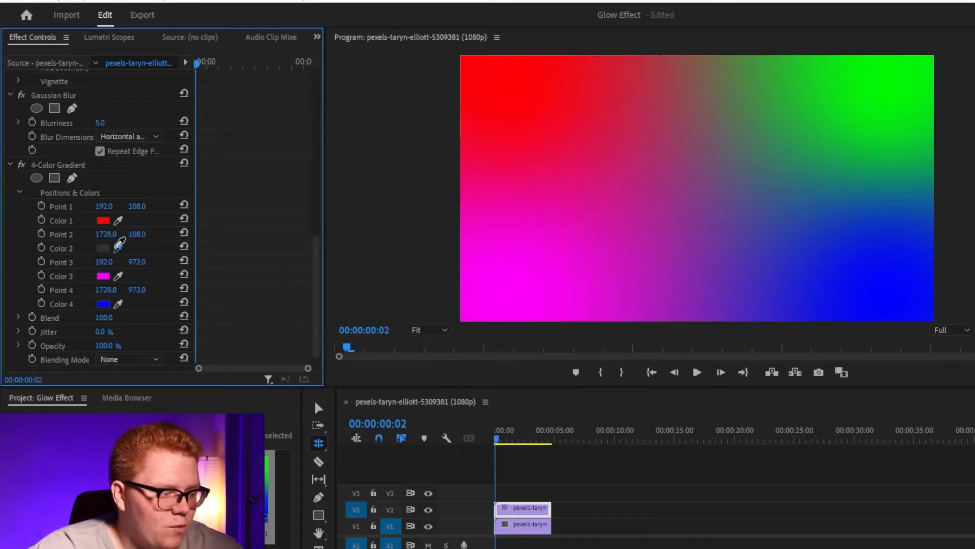
pyautogui.click(106, 221)
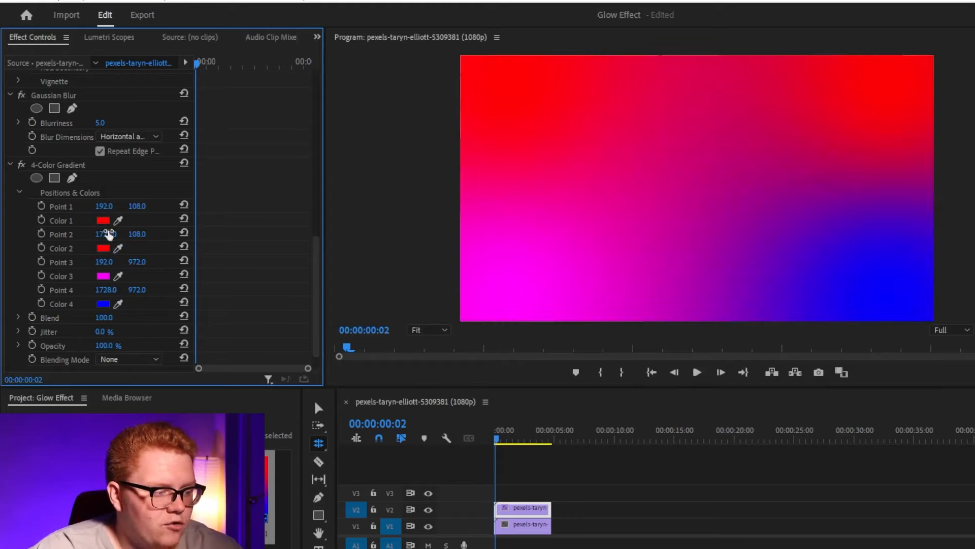
pyautogui.click(119, 276)
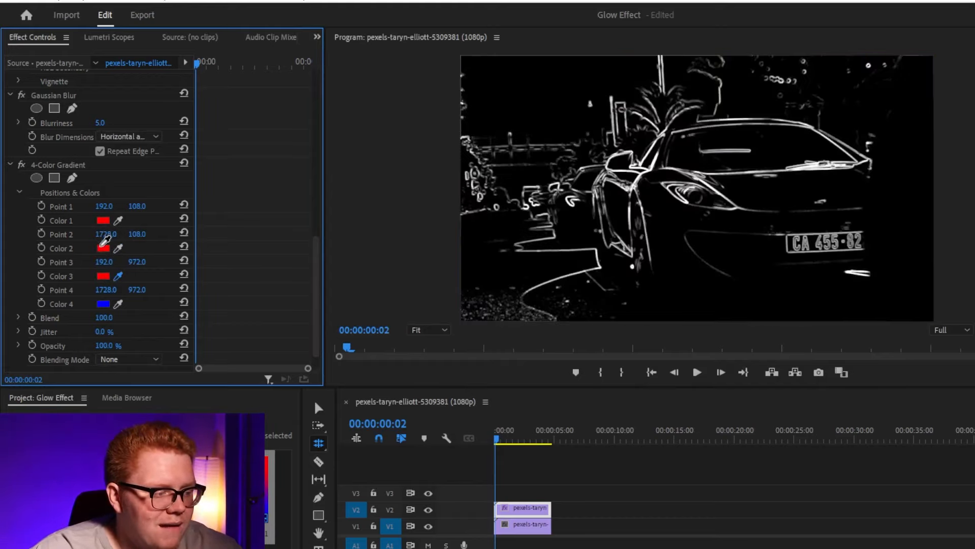
pyautogui.click(105, 247)
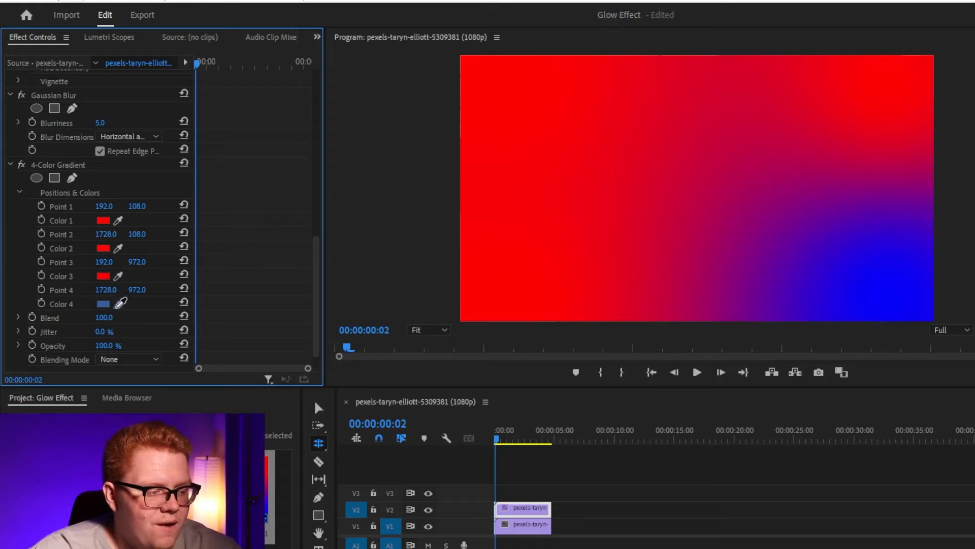
pyautogui.click(118, 304)
pyautogui.click(113, 288)
# Set the gradient's blending mode to Screen and sample the red of Color 3 for Color 4.
pyautogui.scroll(-1, 122, 305)
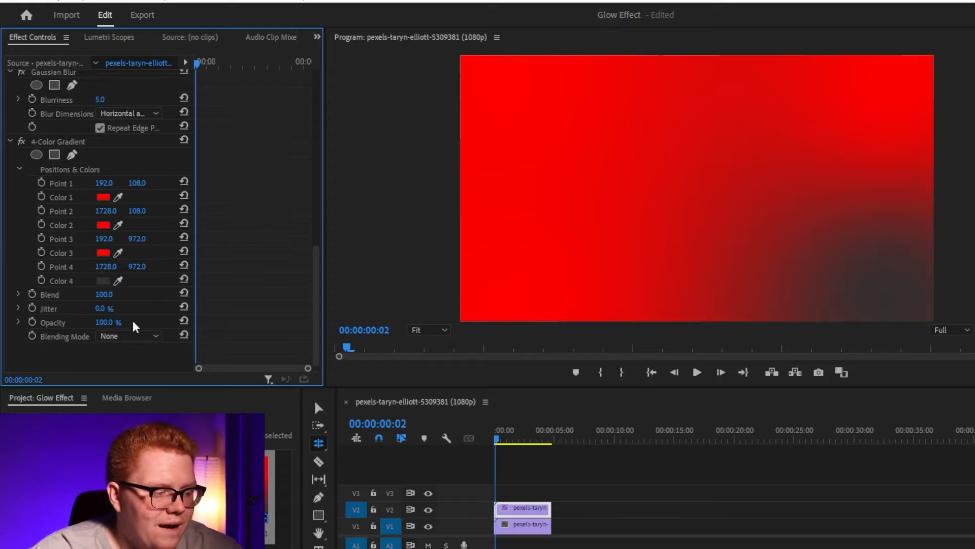
pyautogui.click(129, 335)
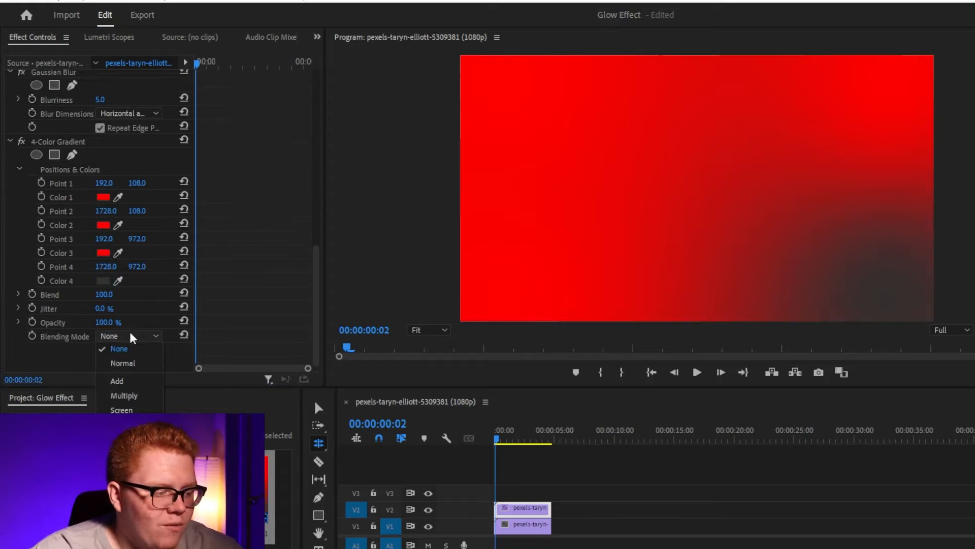
pyautogui.click(124, 409)
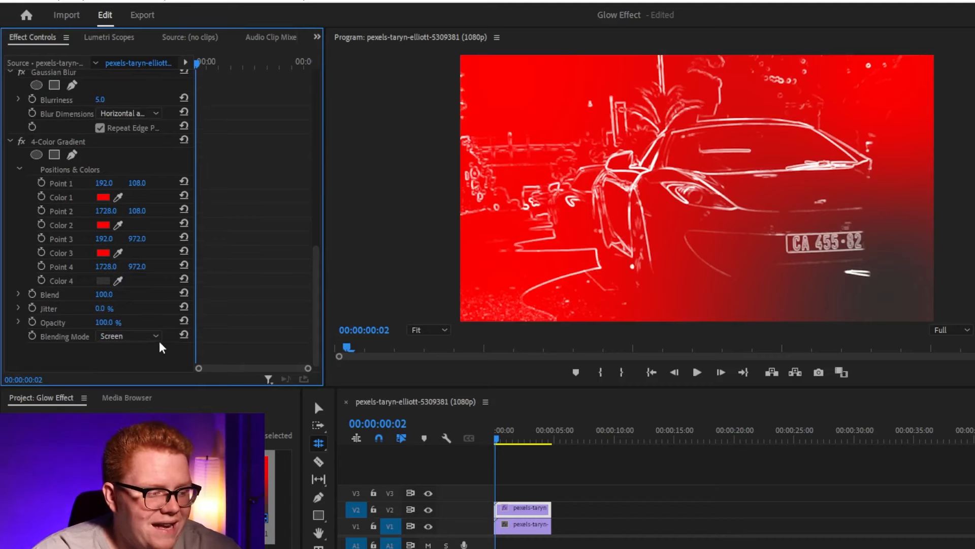
pyautogui.click(117, 281)
pyautogui.click(108, 252)
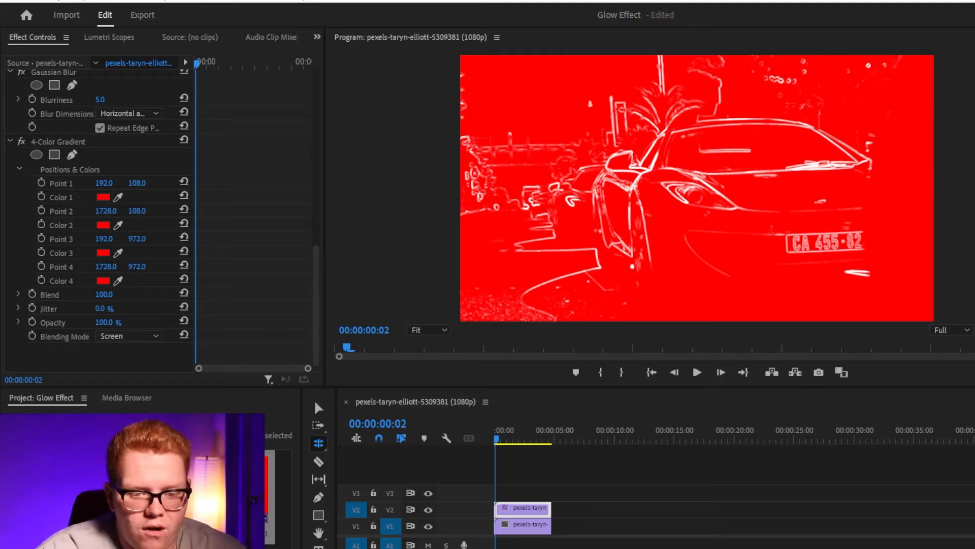
# Apply VR Glow to the V2 clip and switch the 4-Color Gradient's blending mode to Overlay.
pyautogui.moveTo(973, 361); pyautogui.dragTo(521, 515)
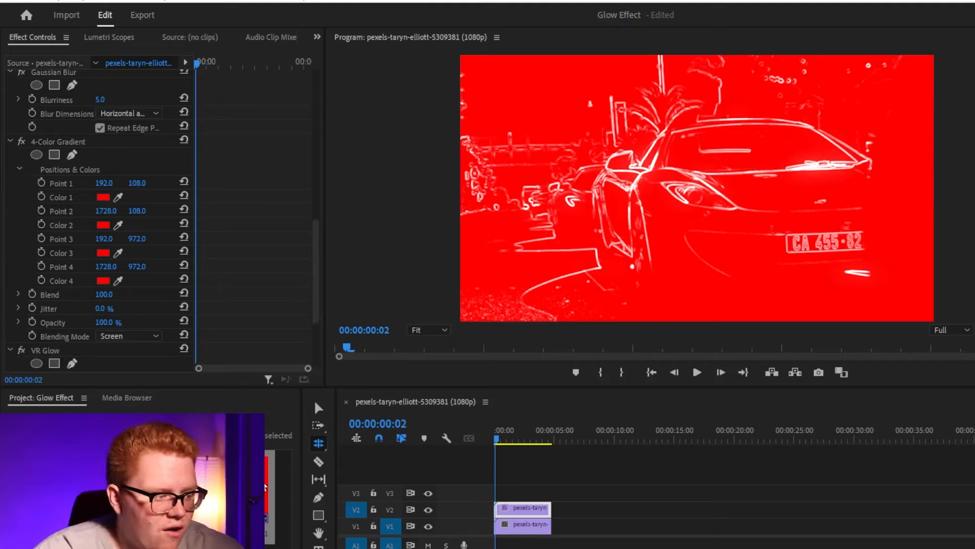
pyautogui.click(133, 338)
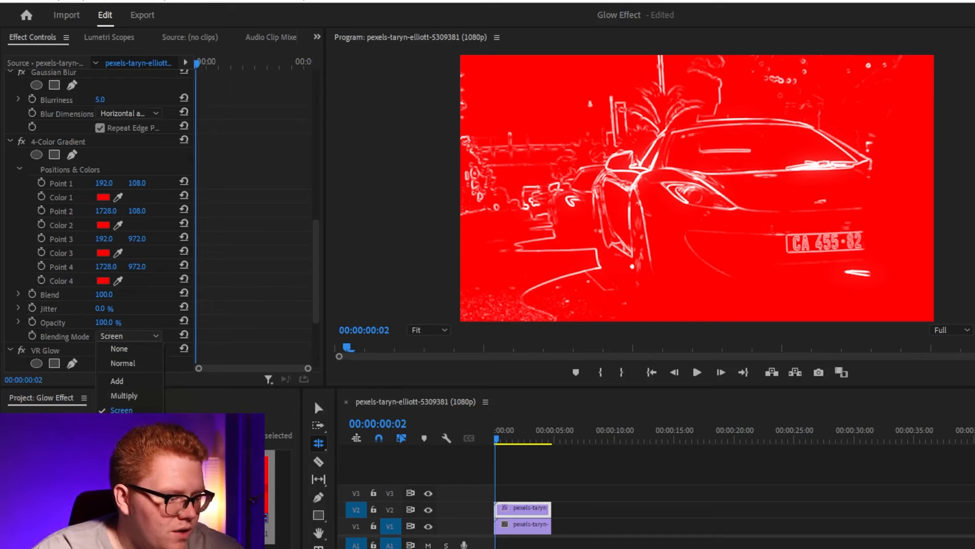
pyautogui.click(122, 425)
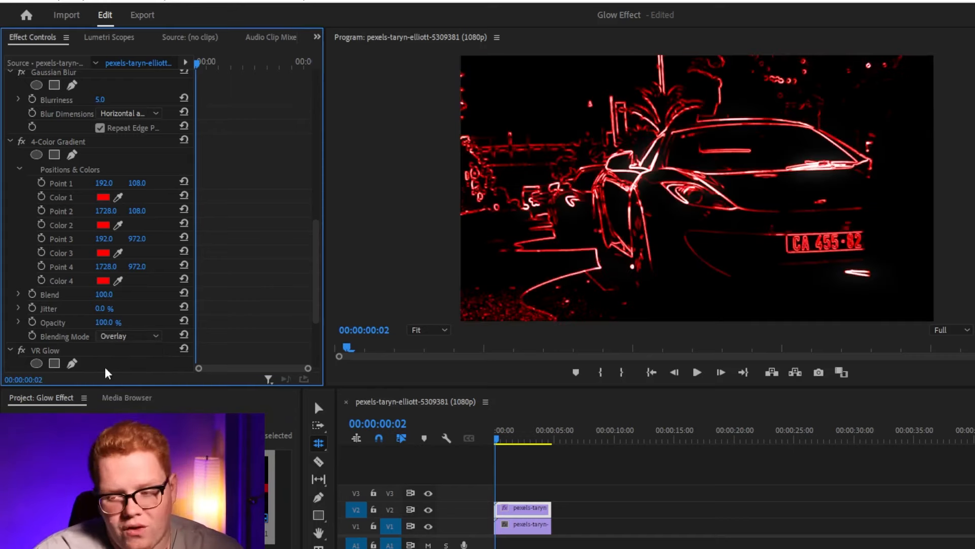
# Set VR Glow's Luma Threshold to 0, Glow Radius to 100 and Glow Brightness to 2.
pyautogui.scroll(-5, 145, 356)
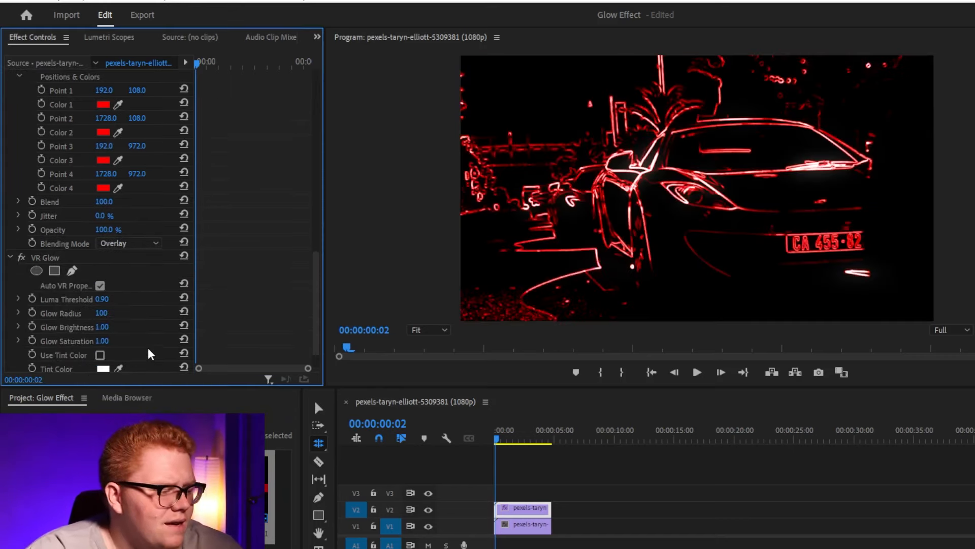
pyautogui.click(106, 266)
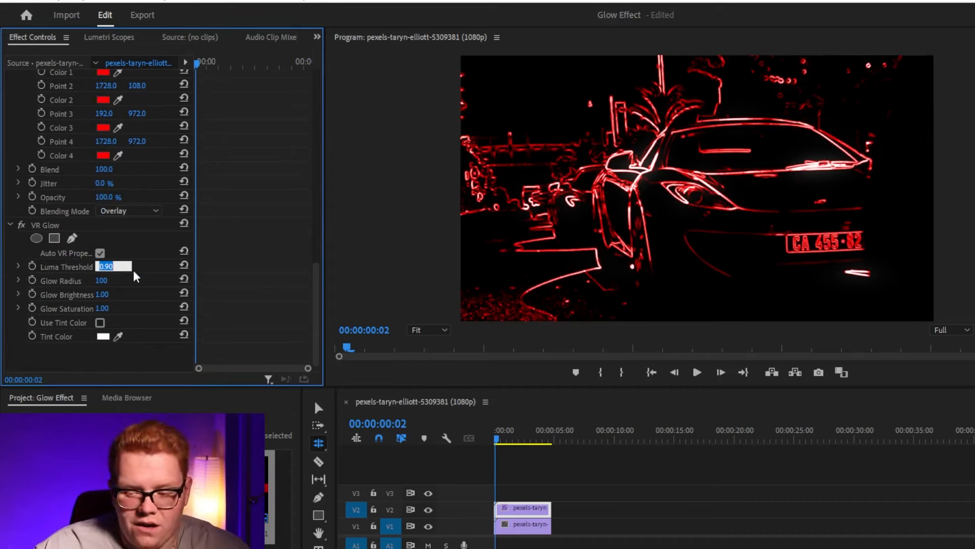
pyautogui.write('0')
pyautogui.press('Return')
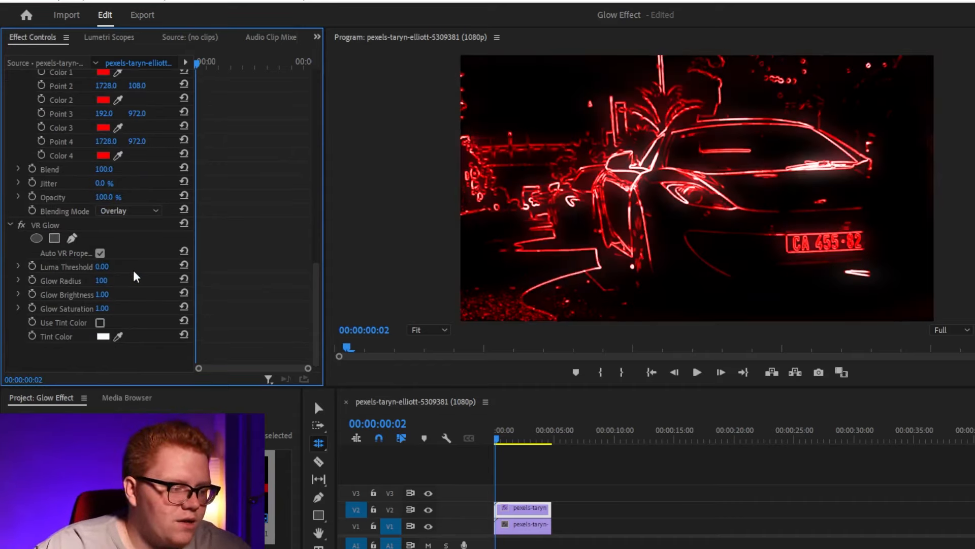
pyautogui.click(102, 280)
pyautogui.write('100')
pyautogui.click(113, 293)
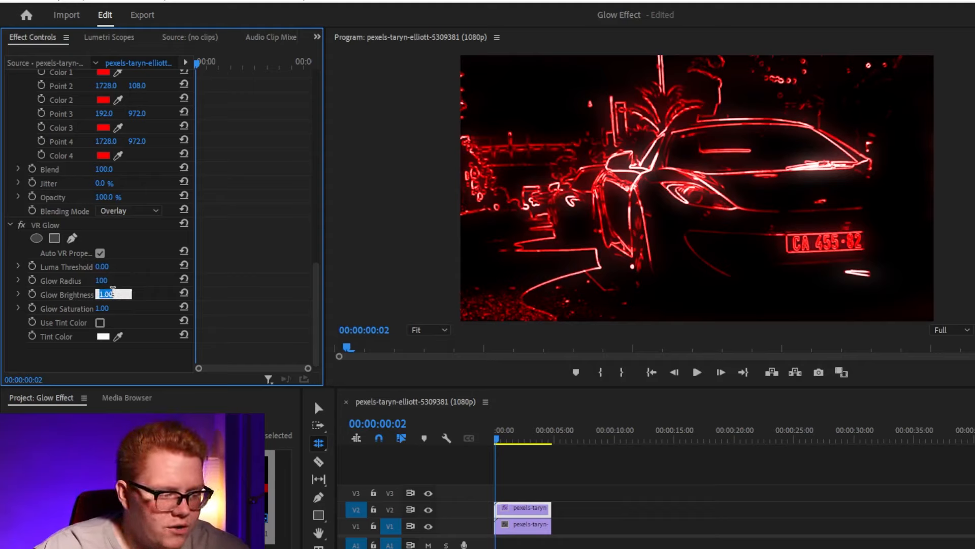
pyautogui.write('2')
pyautogui.press('Return')
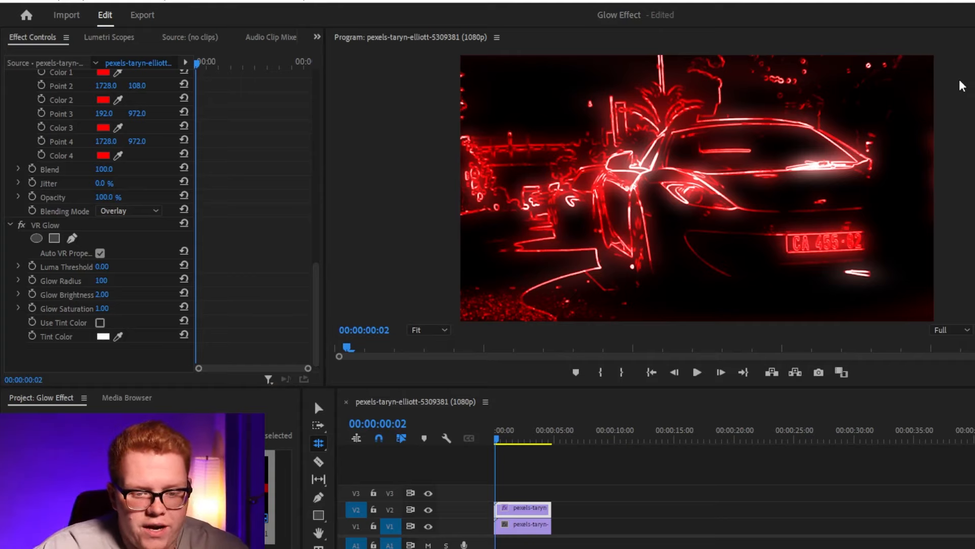
# Add a second Lumetri Color effect to the V2 clip and shape its RGB curve into a gentle S, lifting highlights and lowering shadows.
pyautogui.moveTo(974, 229); pyautogui.dragTo(535, 509)
pyautogui.scroll(-3, 151, 338)
pyautogui.scroll(-1, 150, 336)
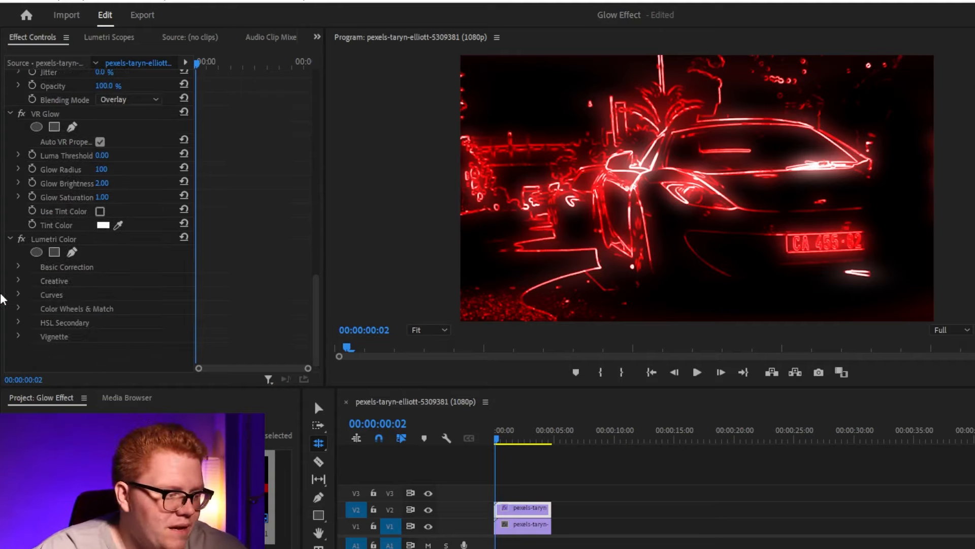
pyautogui.click(17, 294)
pyautogui.scroll(-5, 53, 318)
pyautogui.scroll(-2, 50, 340)
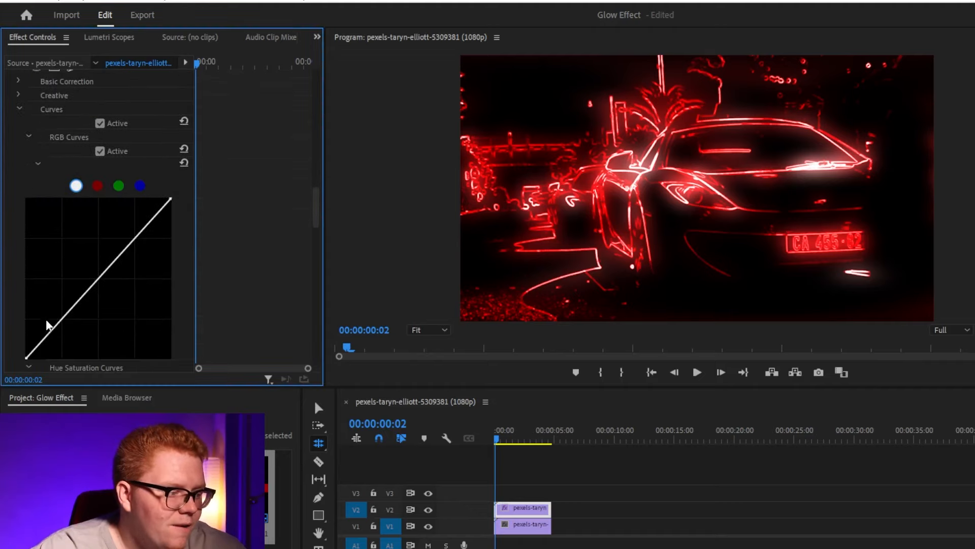
pyautogui.moveTo(123, 247); pyautogui.dragTo(117, 237)
pyautogui.moveTo(64, 302); pyautogui.dragTo(75, 311)
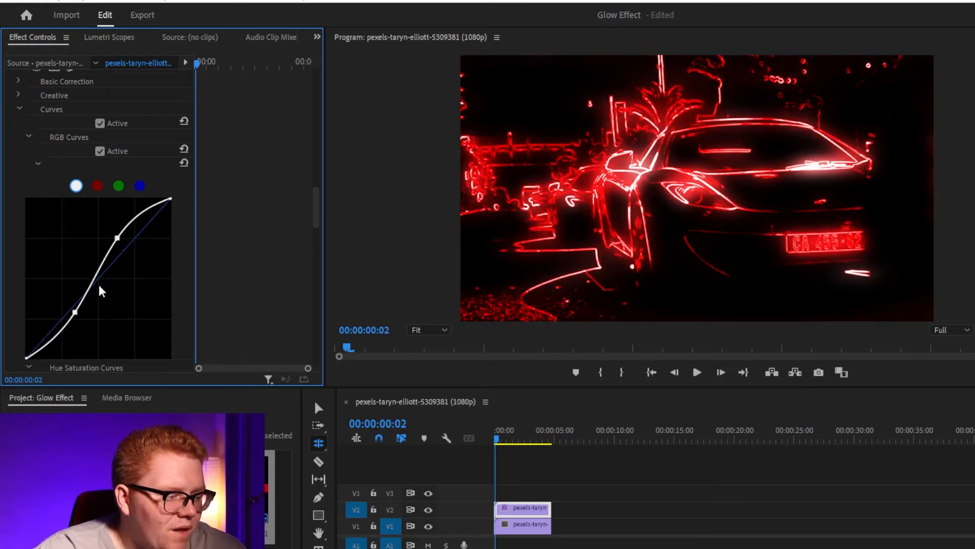
# Set the V2 clip's Opacity blend mode to Screen so the neon outline blends over the original footage.
pyautogui.scroll(-5, 265, 167)
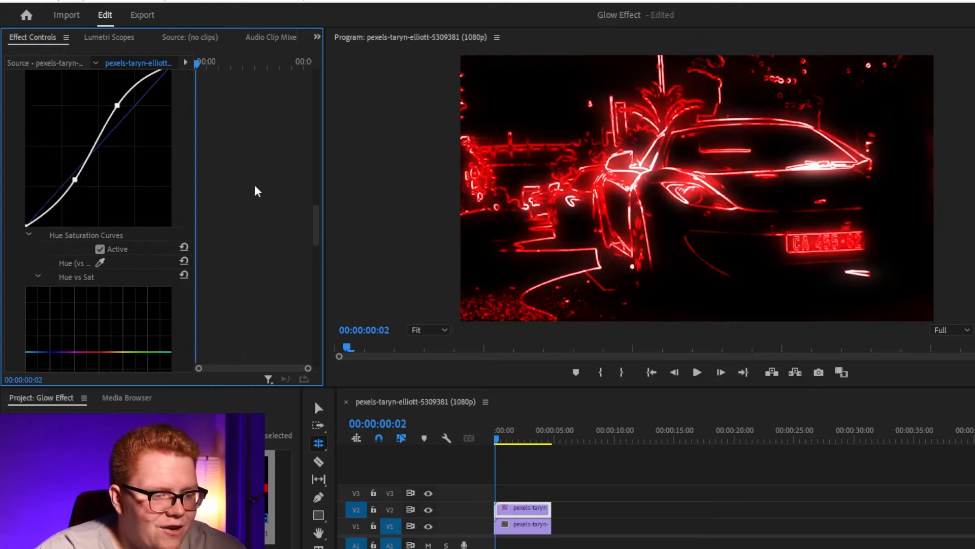
pyautogui.scroll(3, 251, 221)
pyautogui.scroll(10, 254, 224)
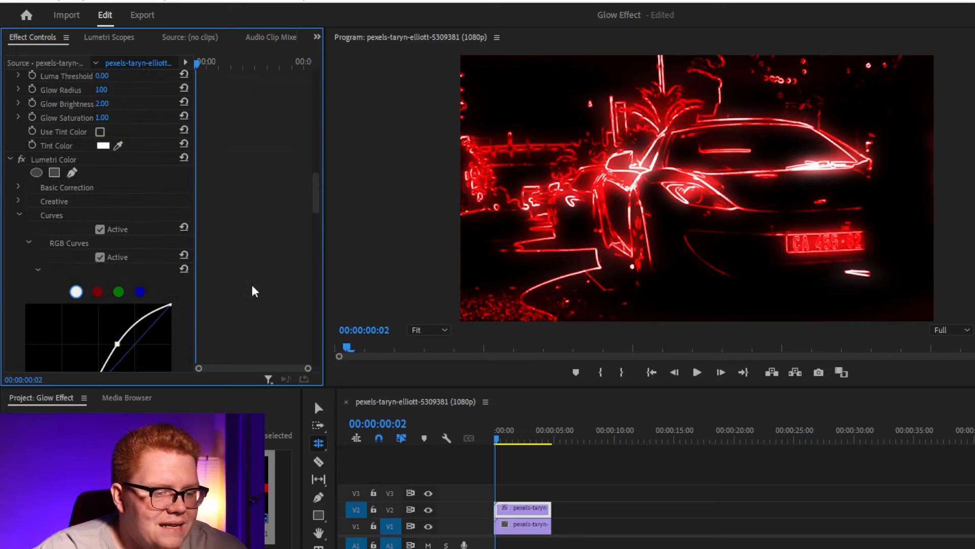
pyautogui.scroll(3, 292, 252)
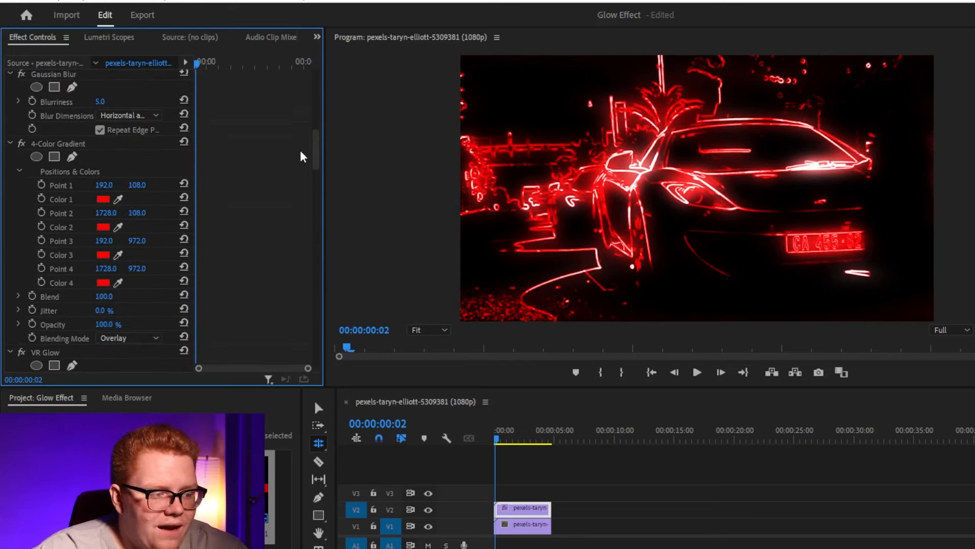
pyautogui.moveTo(319, 151); pyautogui.dragTo(319, 54)
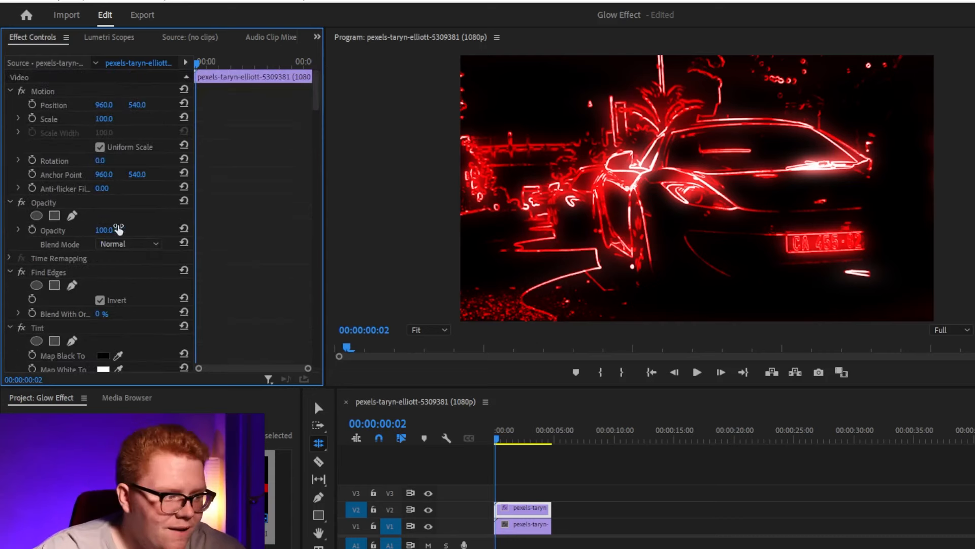
pyautogui.click(105, 245)
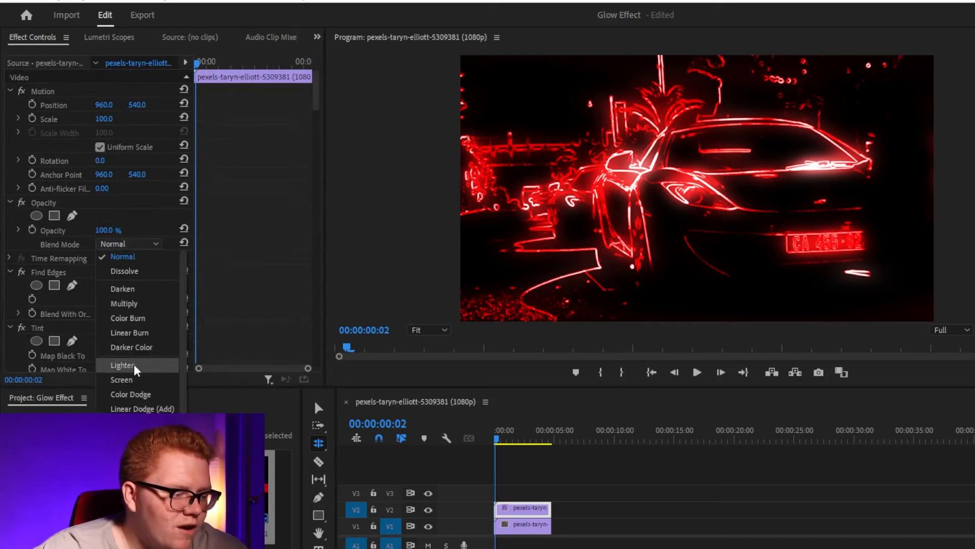
pyautogui.click(136, 377)
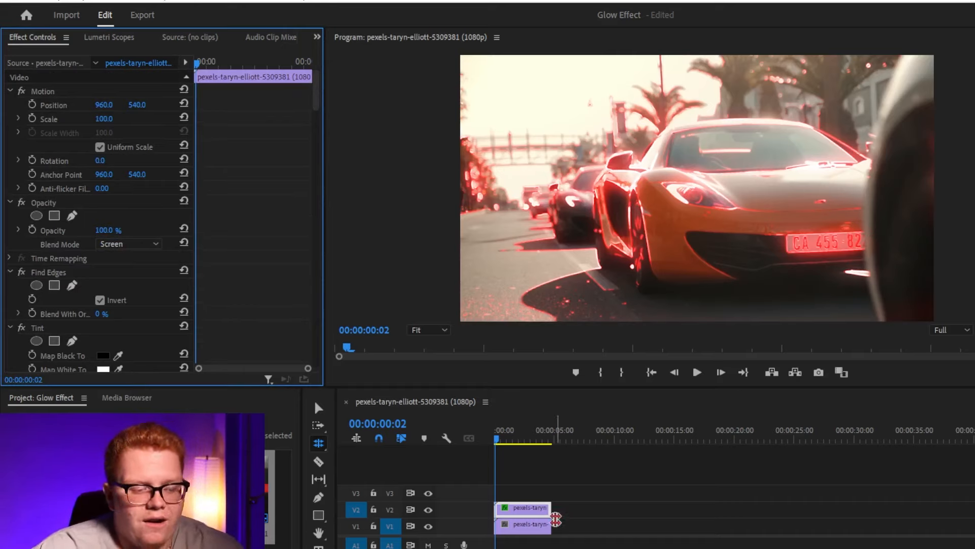
# Preview the blended footage and add starting keyframes for the V2 clip's Scale and Opacity at 00:00:00:20.
pyautogui.press('space')
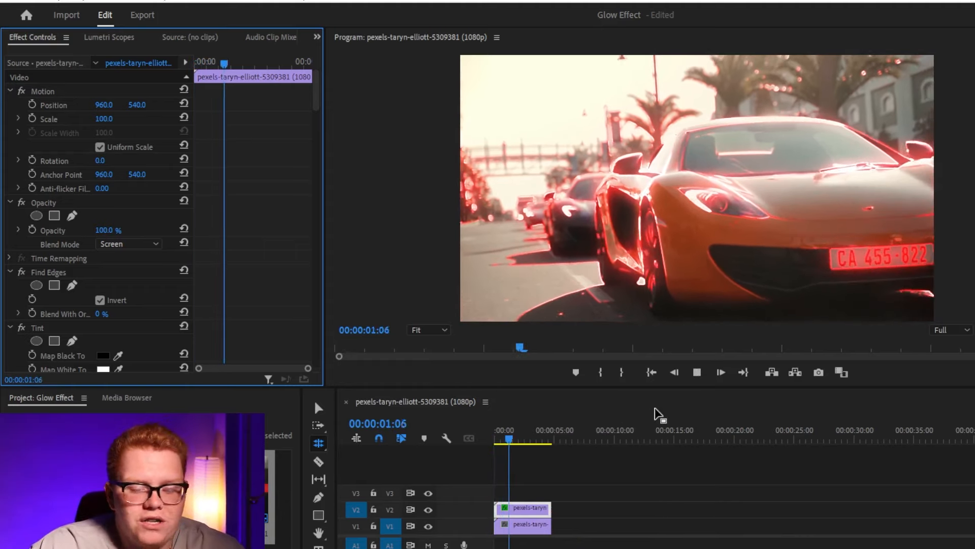
pyautogui.press('space')
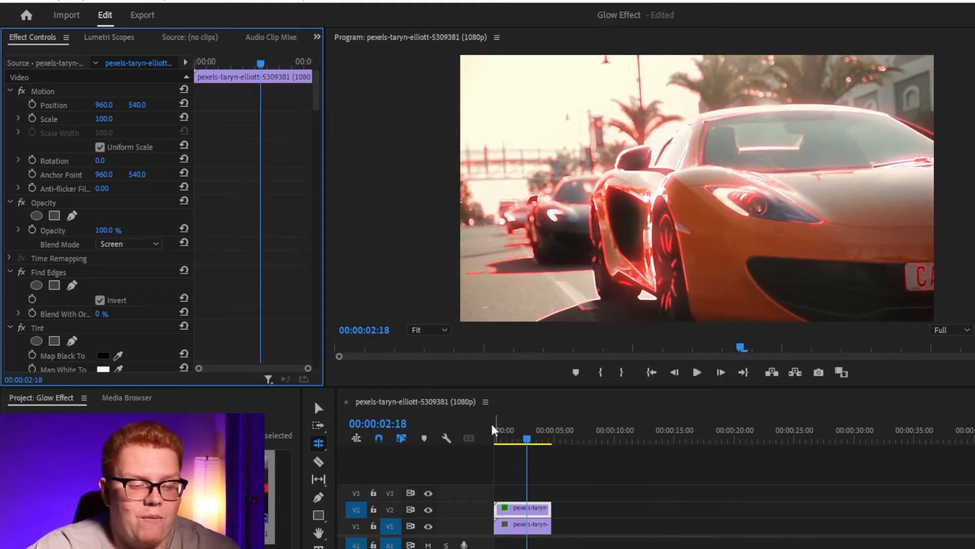
pyautogui.click(444, 429)
pyautogui.press('Home')
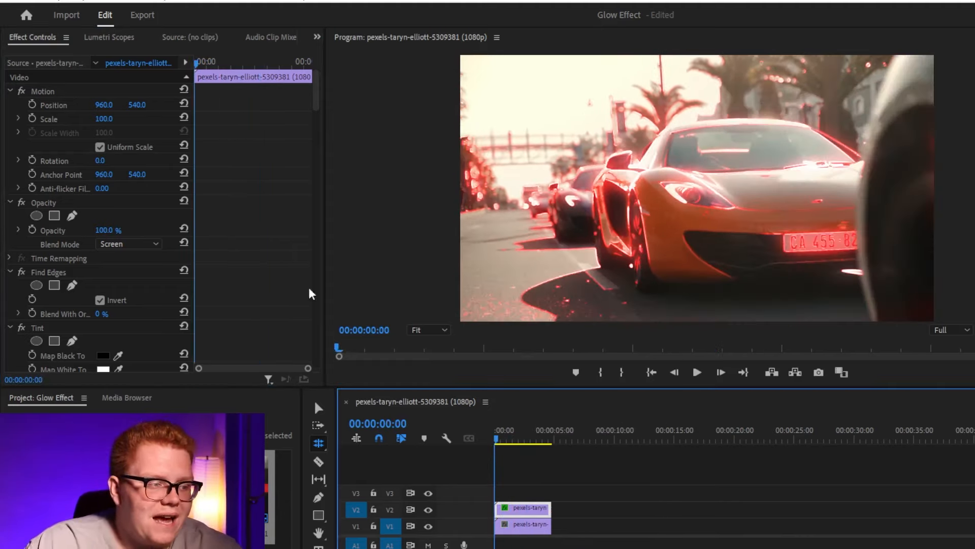
pyautogui.press('space')
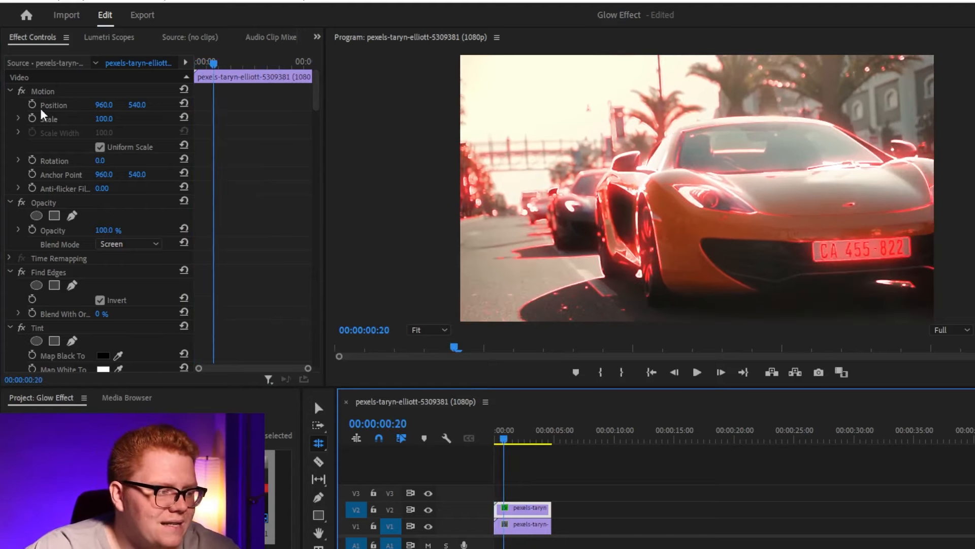
pyautogui.click(31, 118)
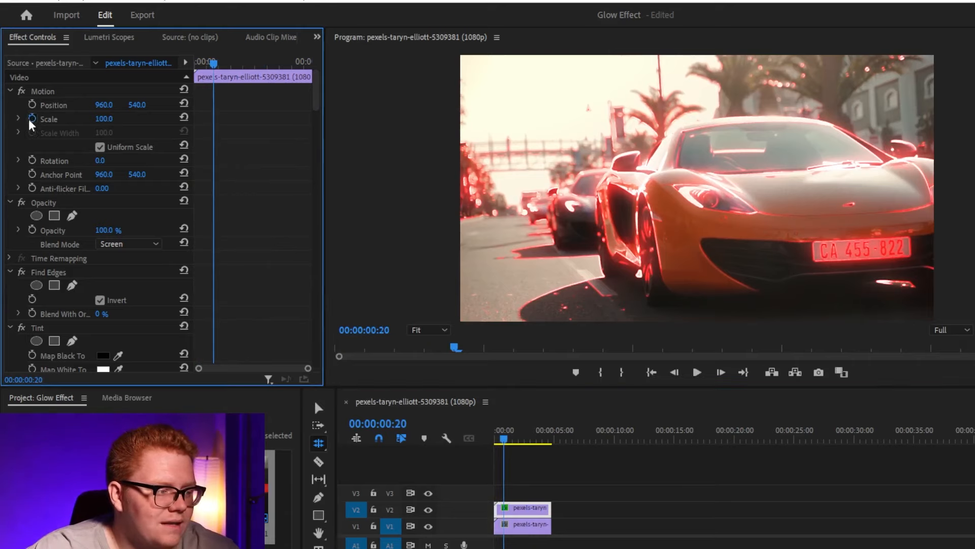
pyautogui.click(33, 228)
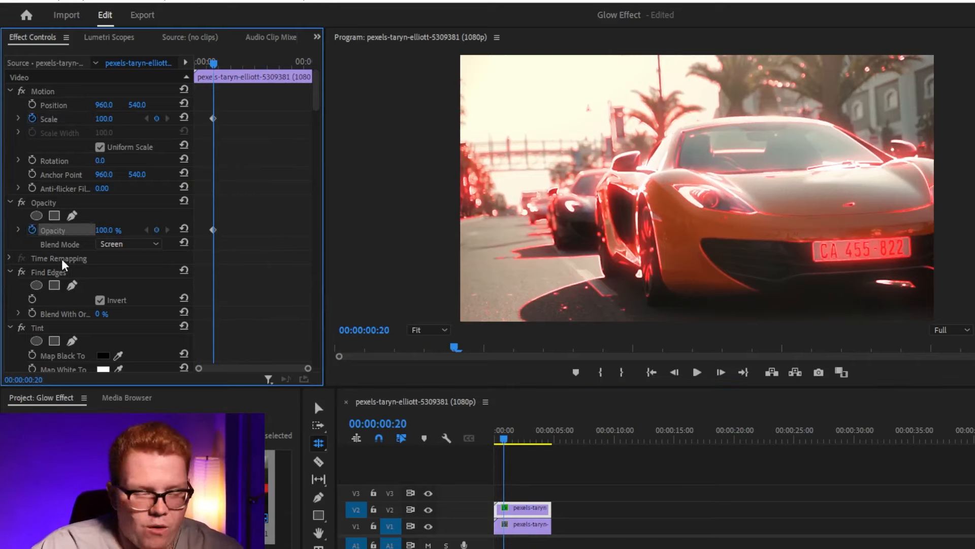
# Go back one frame to 00:00:00:19 and set the V2 clip's Opacity to 0%.
pyautogui.press('Left')
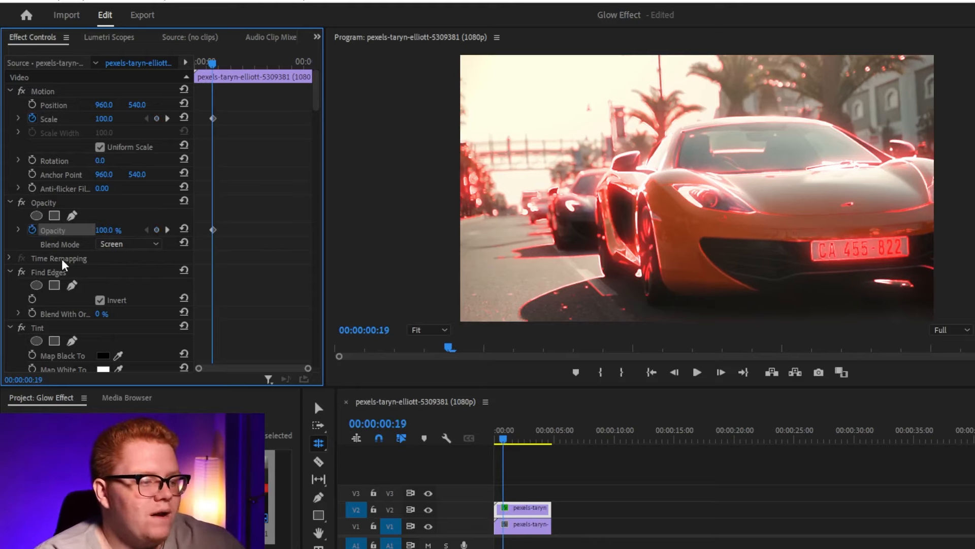
pyautogui.click(110, 230)
pyautogui.write('0')
pyautogui.press('Return')
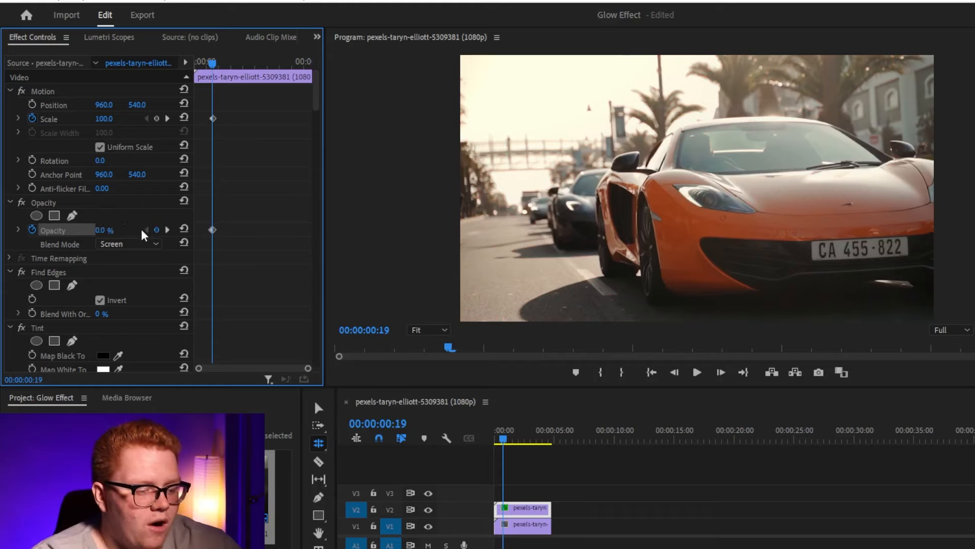
# Keyframe the V2 clip's Scale at 250 and Opacity at 0% at 00:00:04:09, and play back the animation from near the start.
pyautogui.press('space')
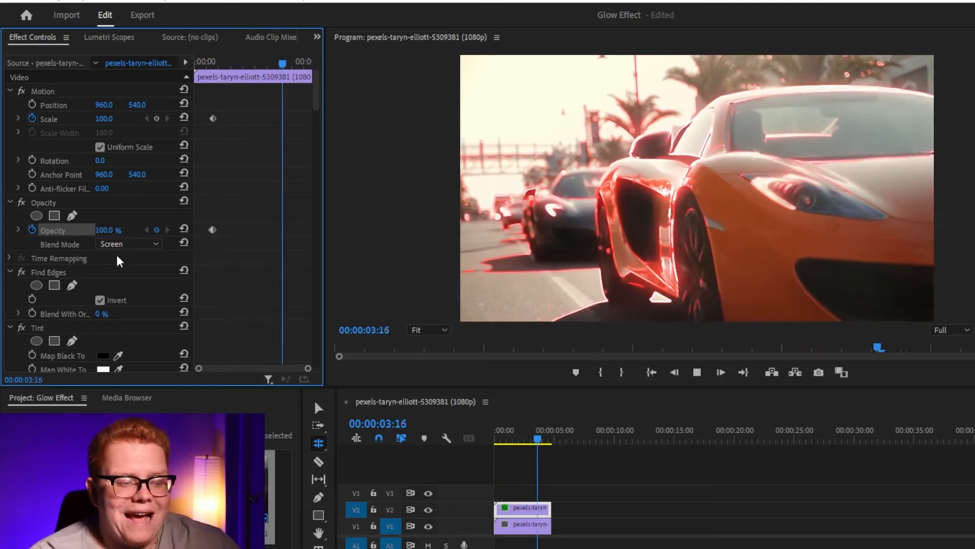
pyautogui.press('space')
pyautogui.press('space')
pyautogui.press('space')
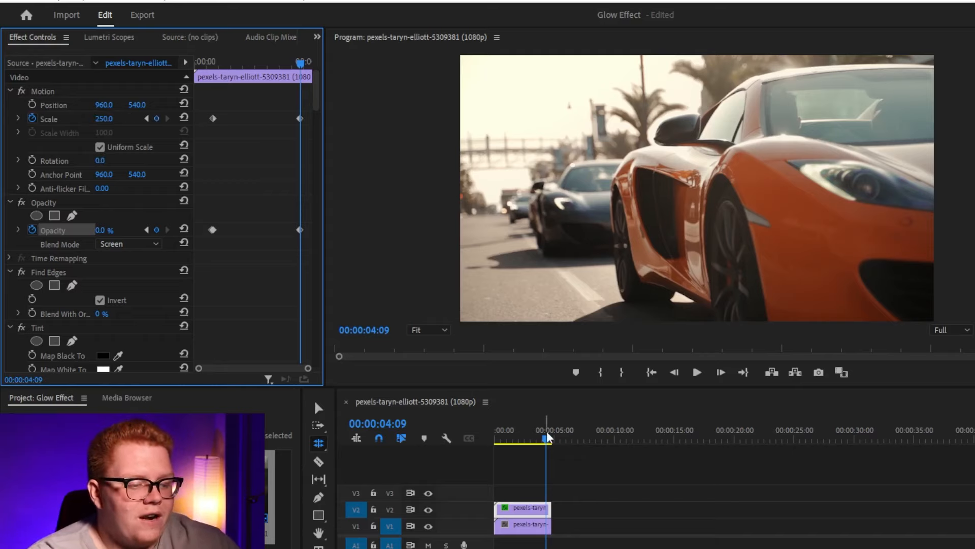
pyautogui.moveTo(548, 435); pyautogui.dragTo(508, 431)
pyautogui.press('space')
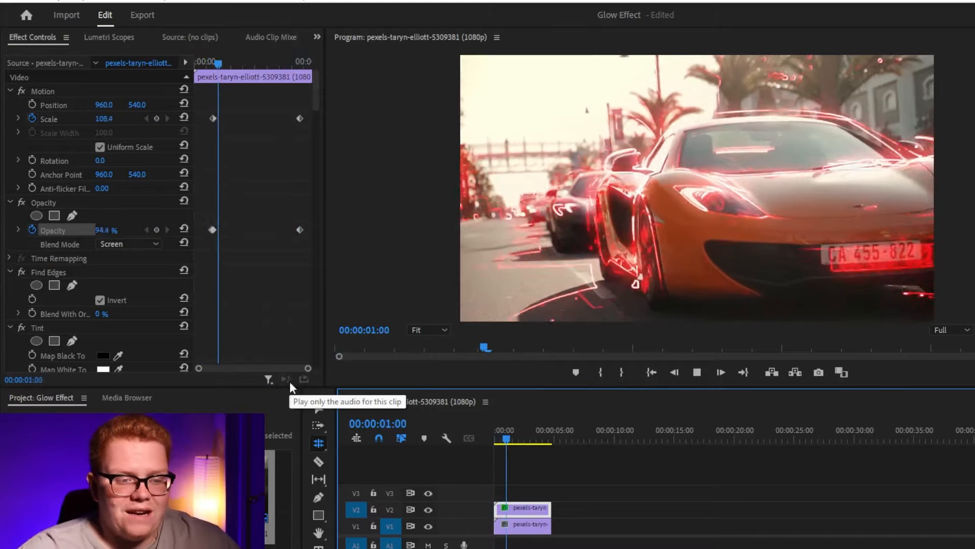